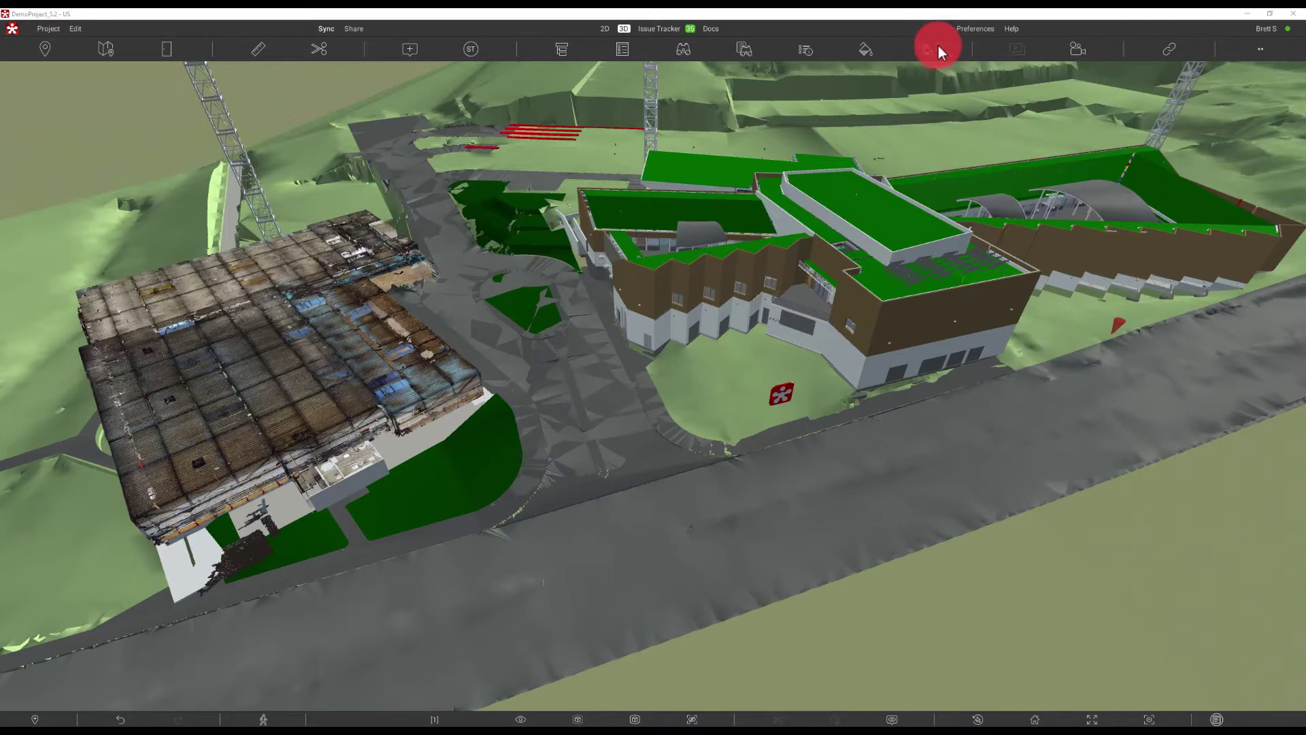
- In the Load/Unload links list, keep FMC_SI_OPMHU.nwf checked and uncheck FMC_ST_OPMHU.rvt
{"action": "left_click", "coordinate": [1169, 48]}
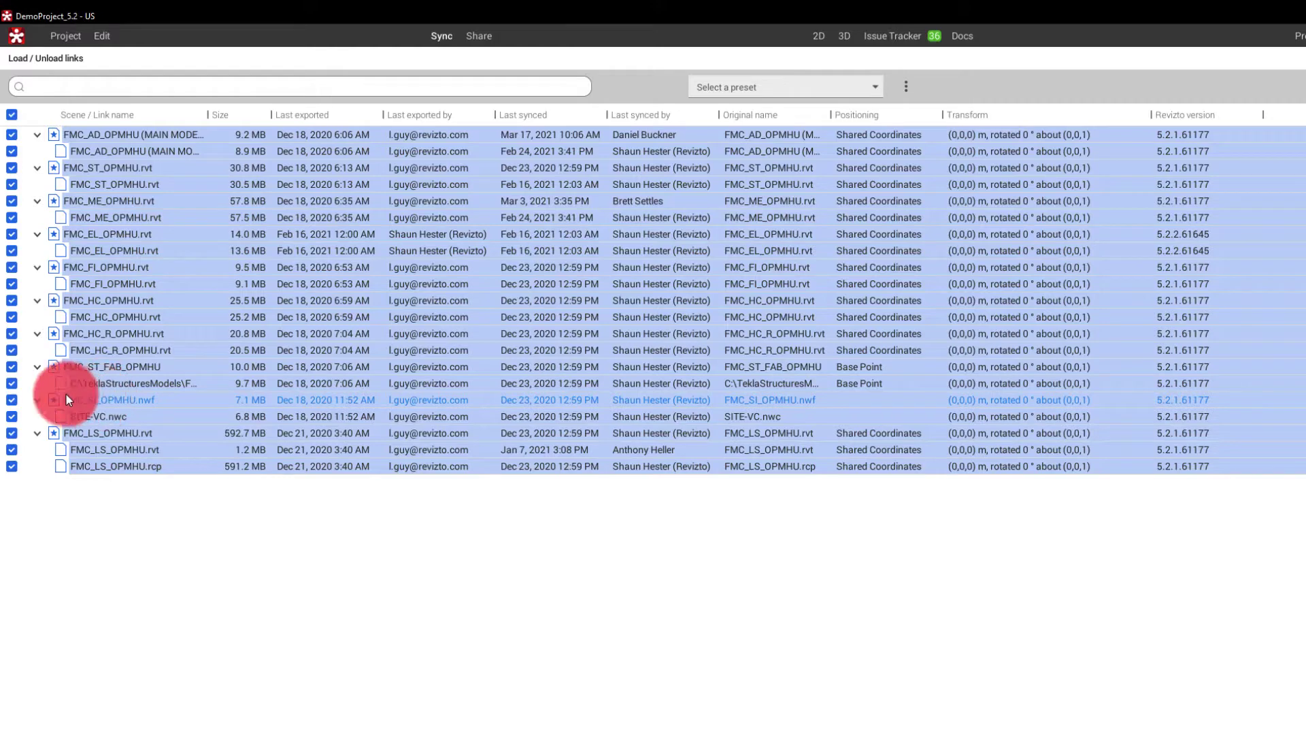
{"action": "left_click", "coordinate": [14, 400]}
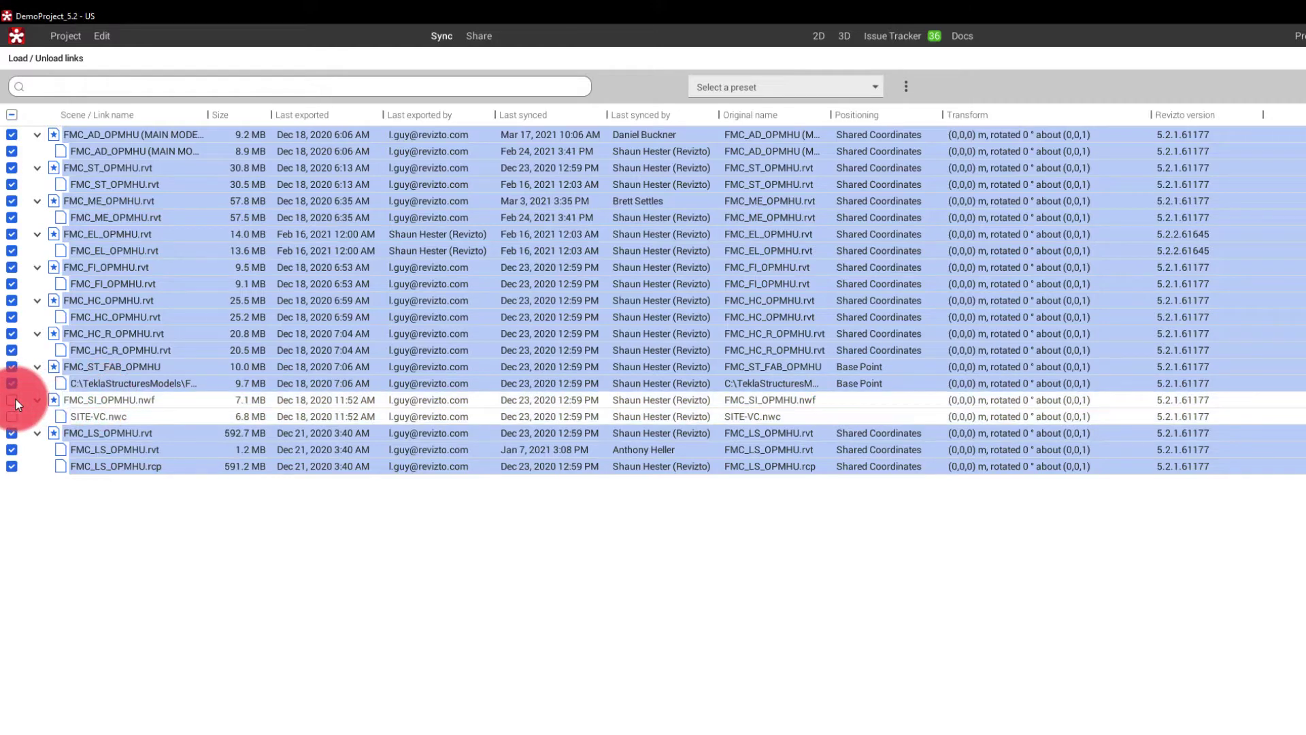
{"action": "left_click", "coordinate": [13, 401]}
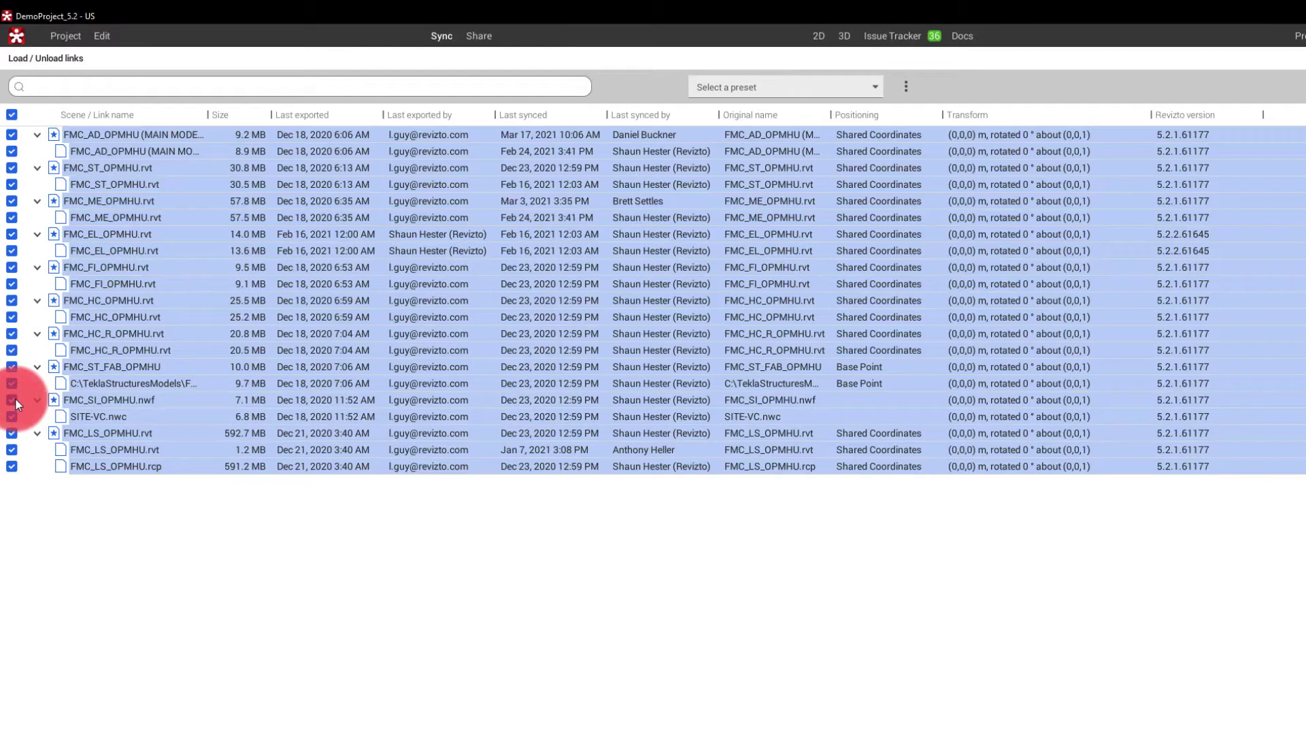
{"action": "left_click", "coordinate": [14, 400]}
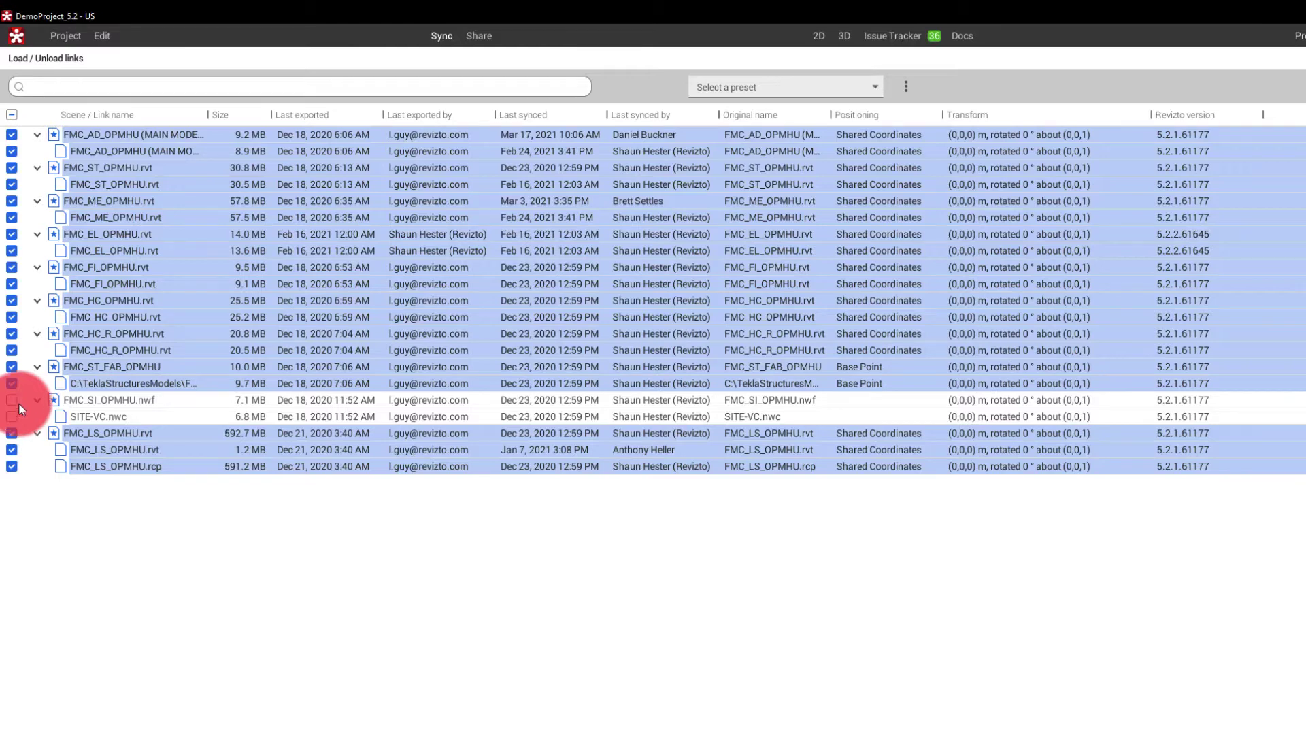
{"action": "left_click", "coordinate": [14, 402]}
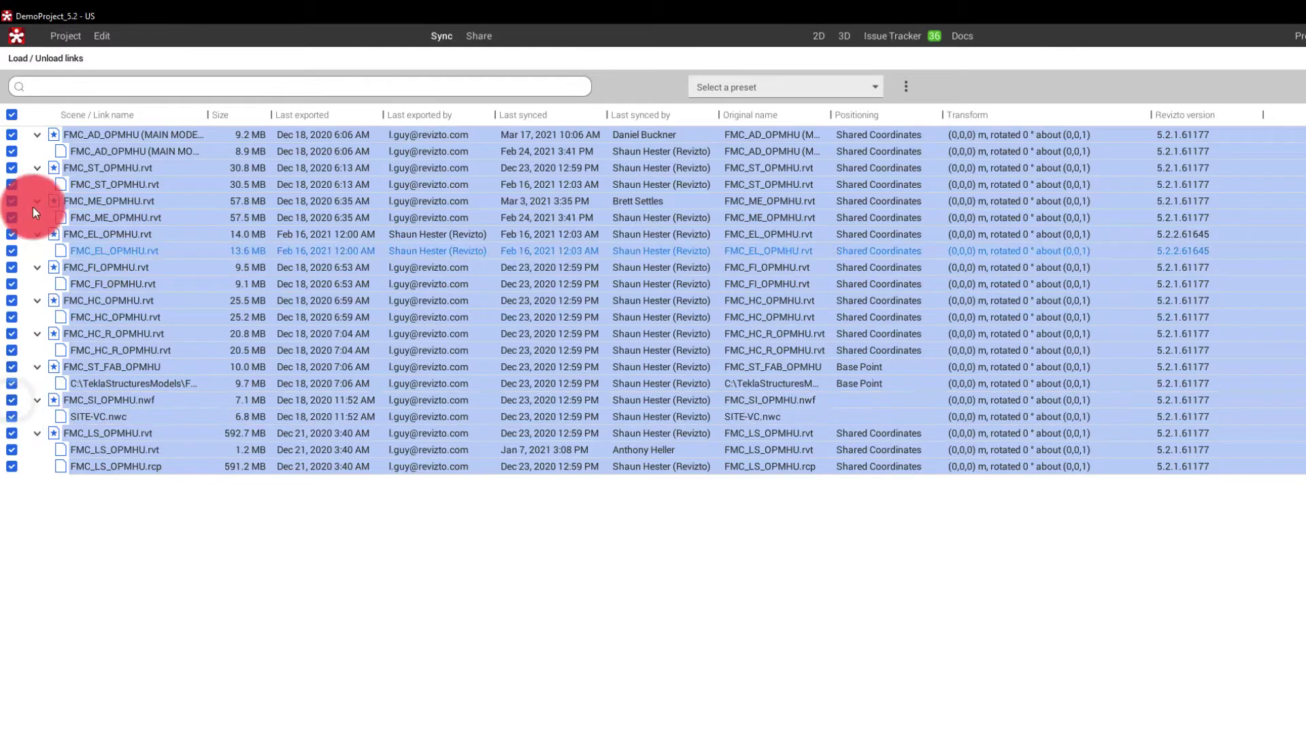
{"action": "left_click", "coordinate": [12, 182]}
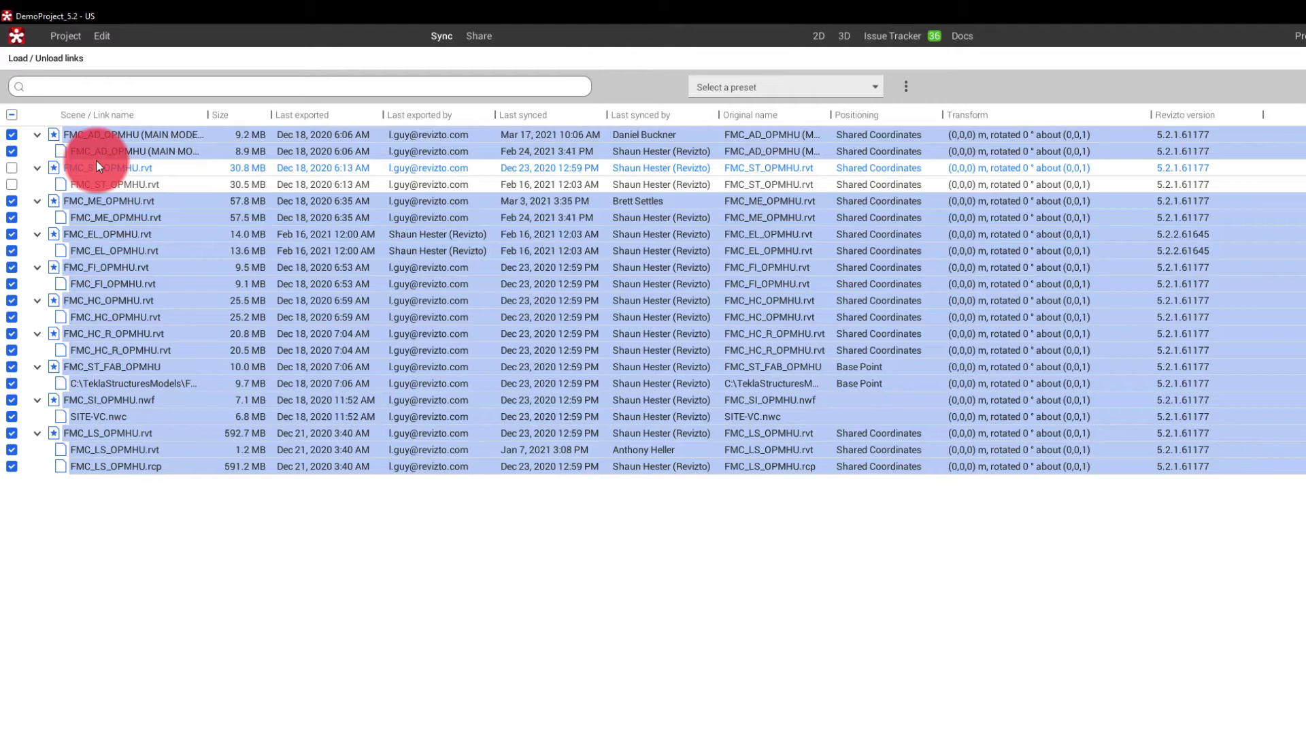
- Apply the links without the FMC_LS_OPMHU.rcp scan, then re-check all 21 links and apply again
{"action": "left_click", "coordinate": [11, 466]}
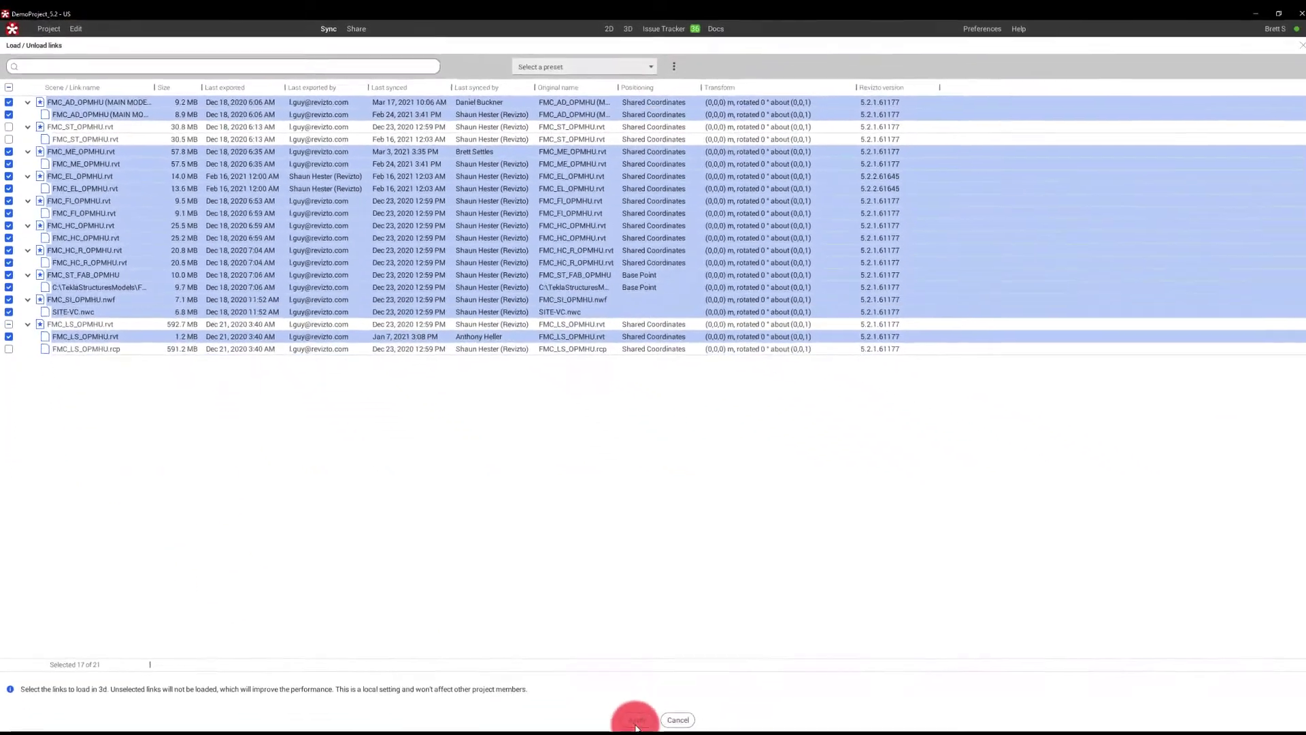
{"action": "left_click", "coordinate": [636, 719]}
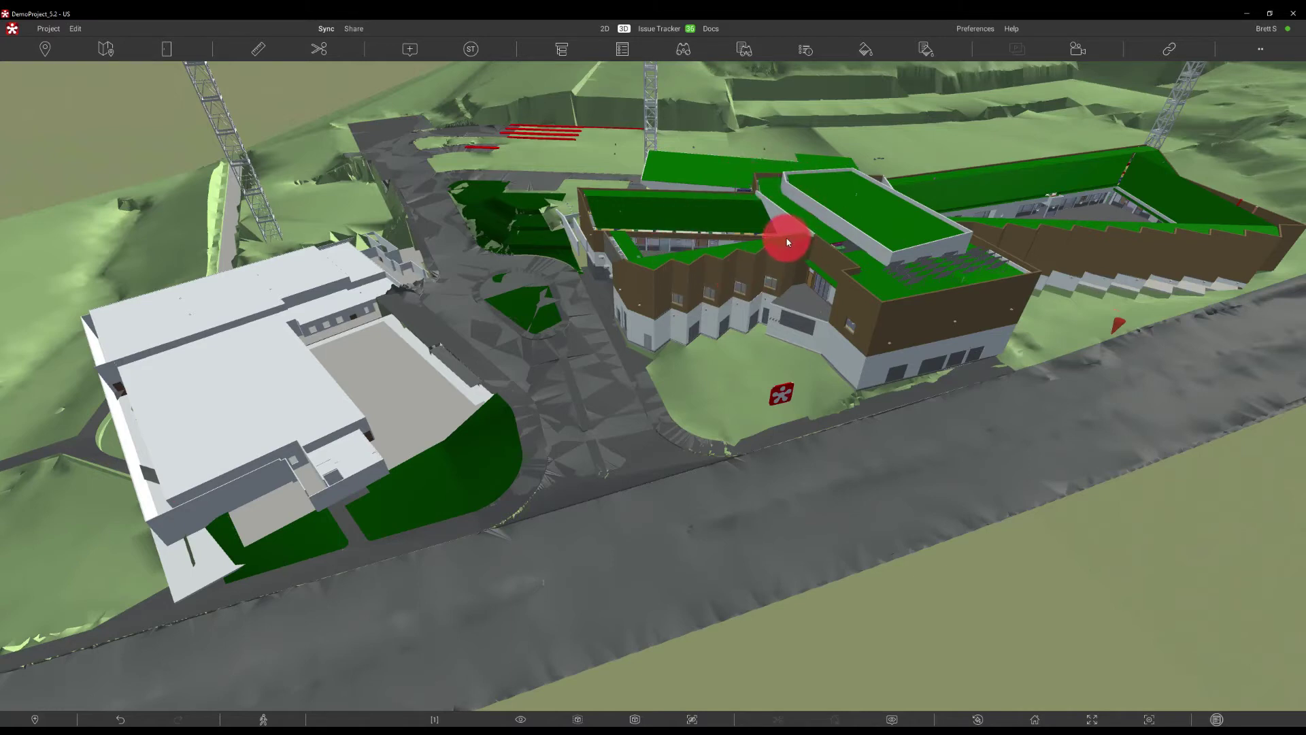
{"action": "left_click", "coordinate": [1165, 48]}
{"action": "left_click", "coordinate": [8, 126]}
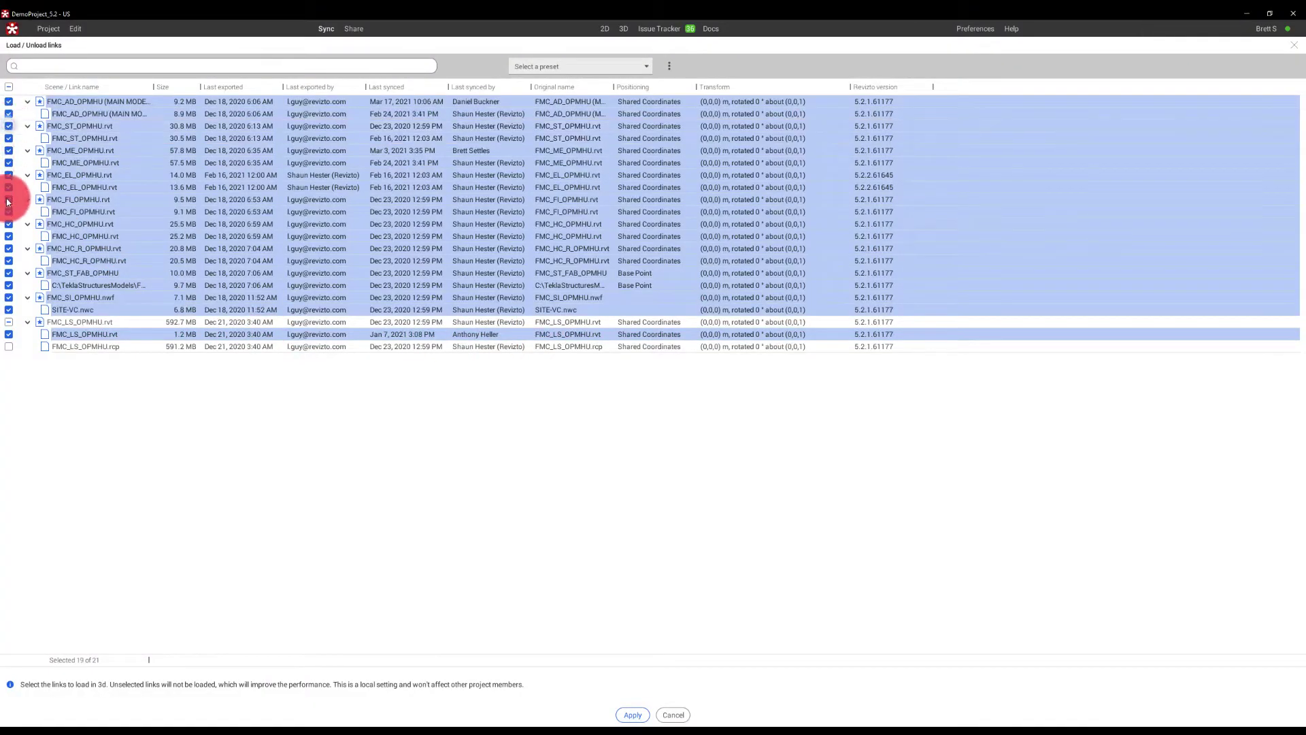
{"action": "left_click", "coordinate": [9, 334]}
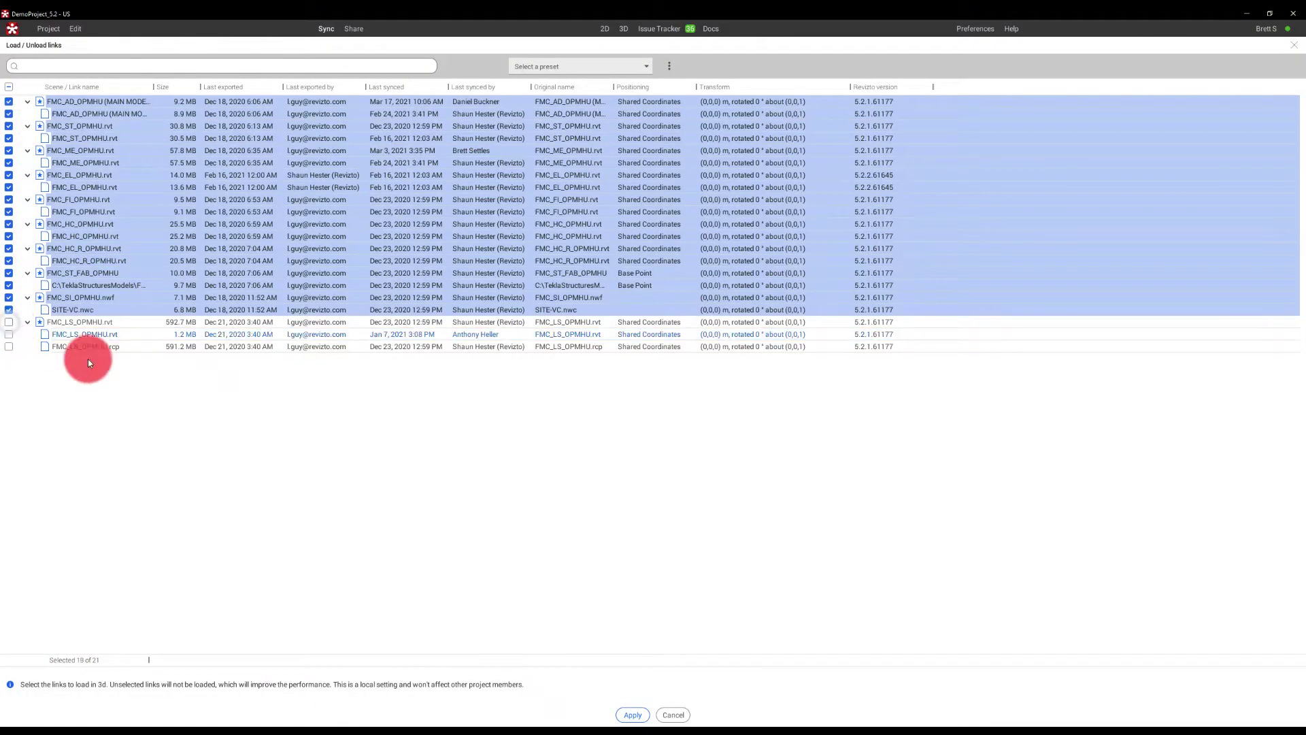
{"action": "left_click", "coordinate": [9, 322]}
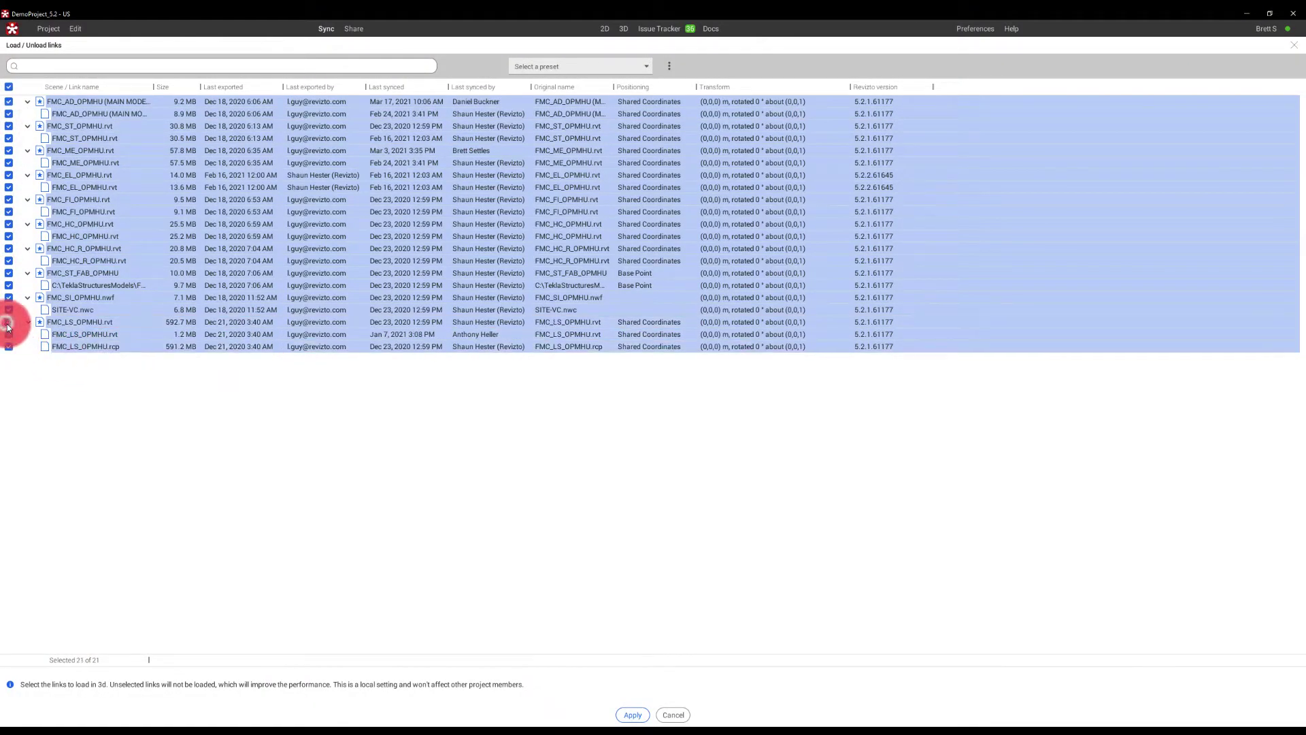
{"action": "left_click", "coordinate": [629, 715]}
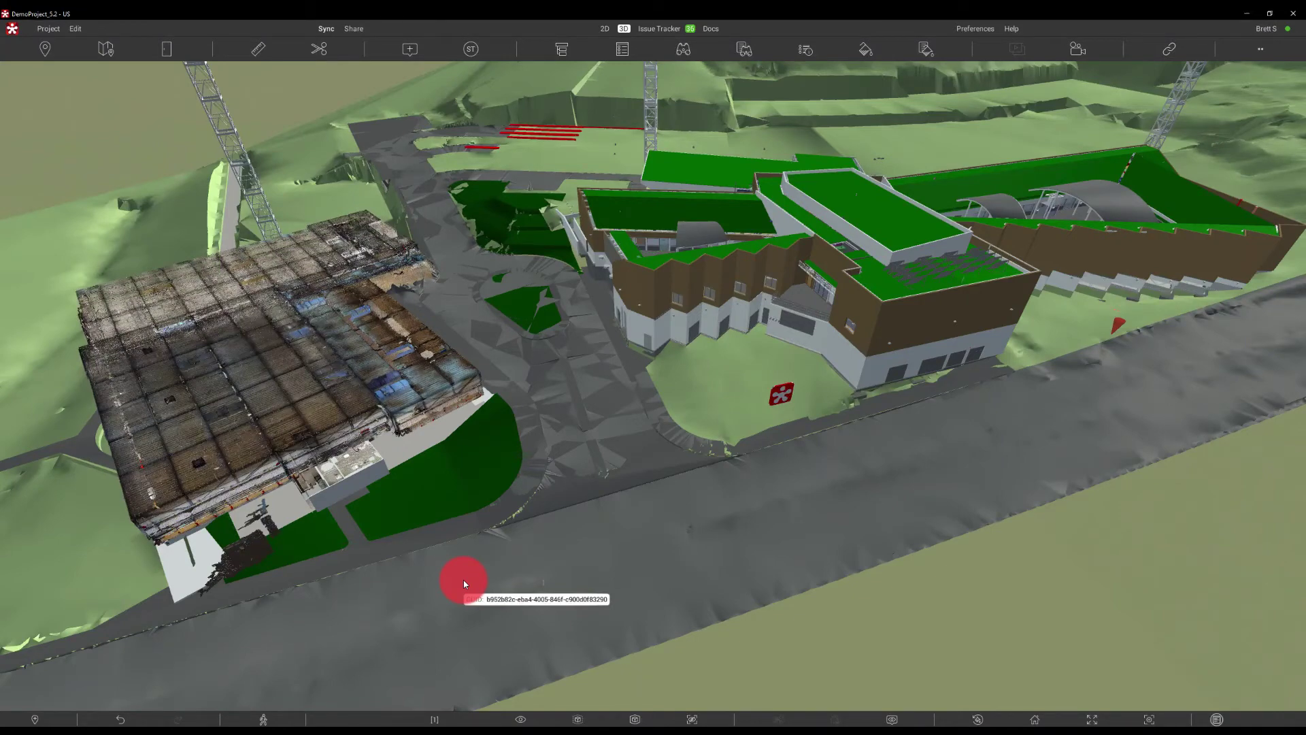
{"action": "left_click", "coordinate": [1170, 48]}
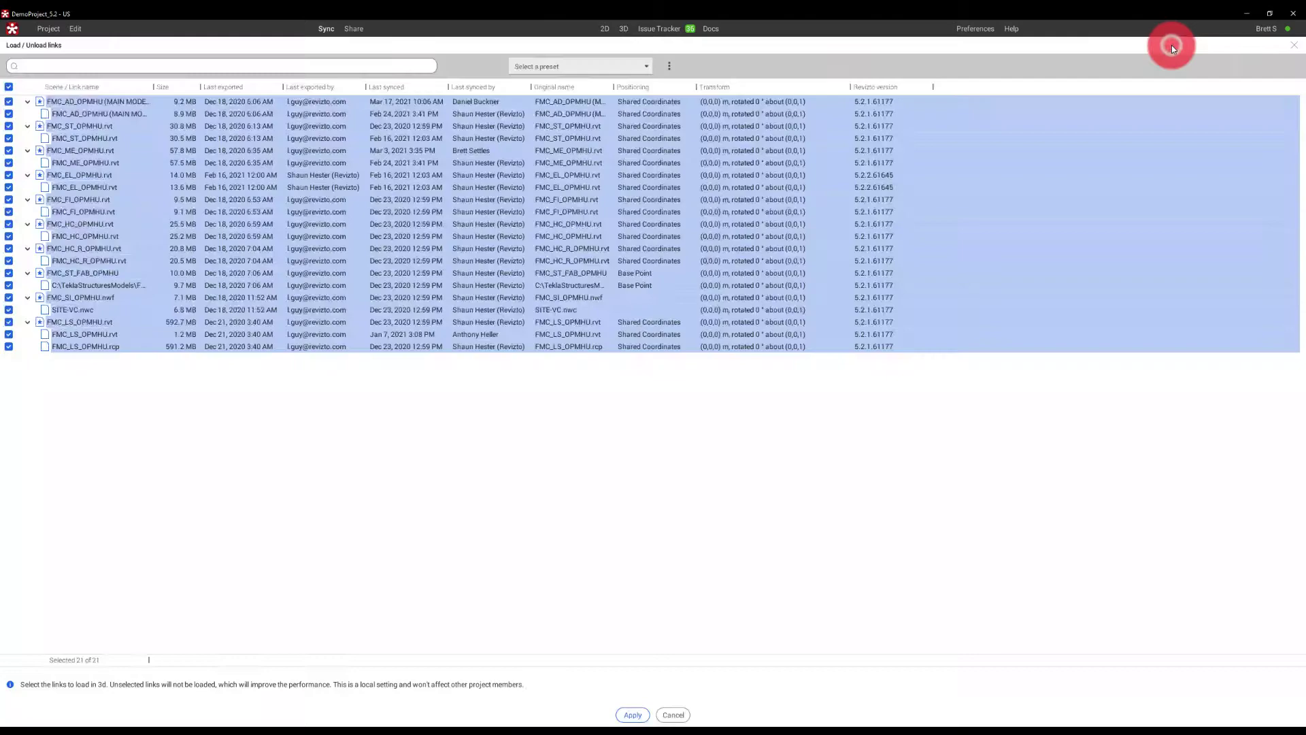
{"action": "left_click", "coordinate": [557, 66]}
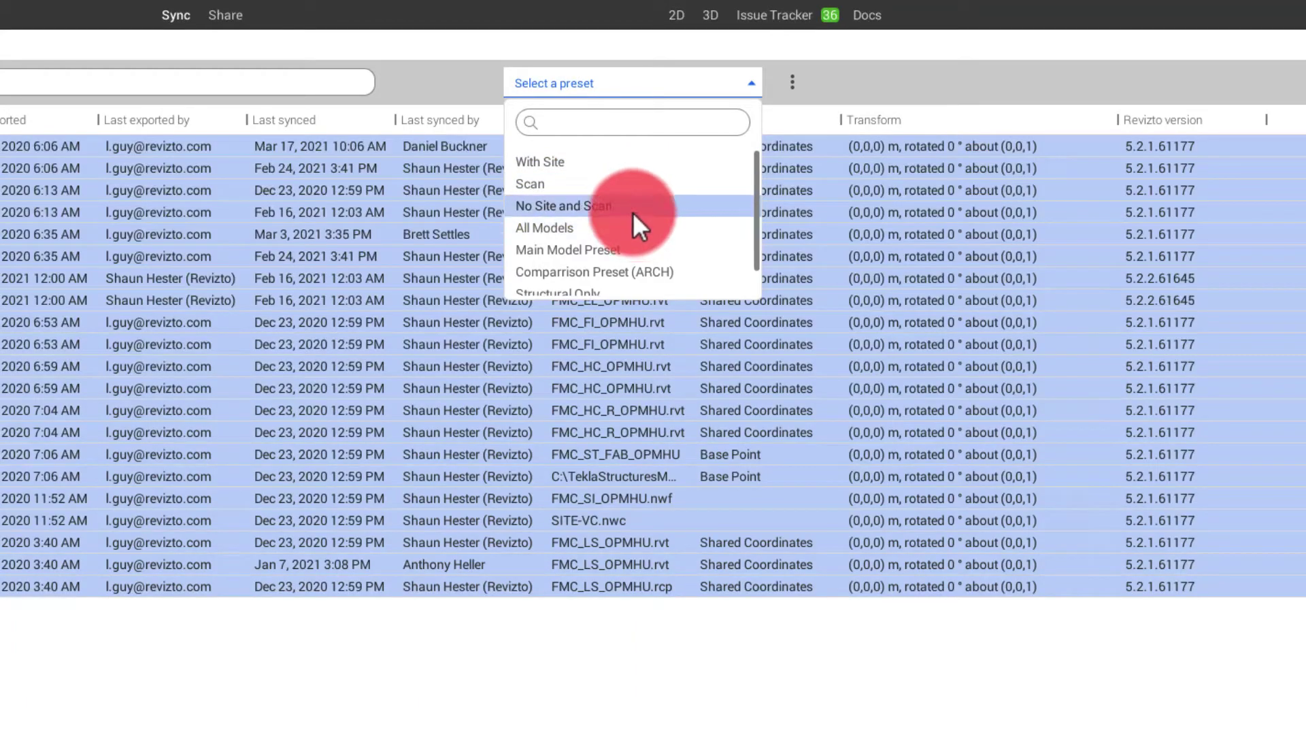
{"action": "left_click", "coordinate": [631, 210]}
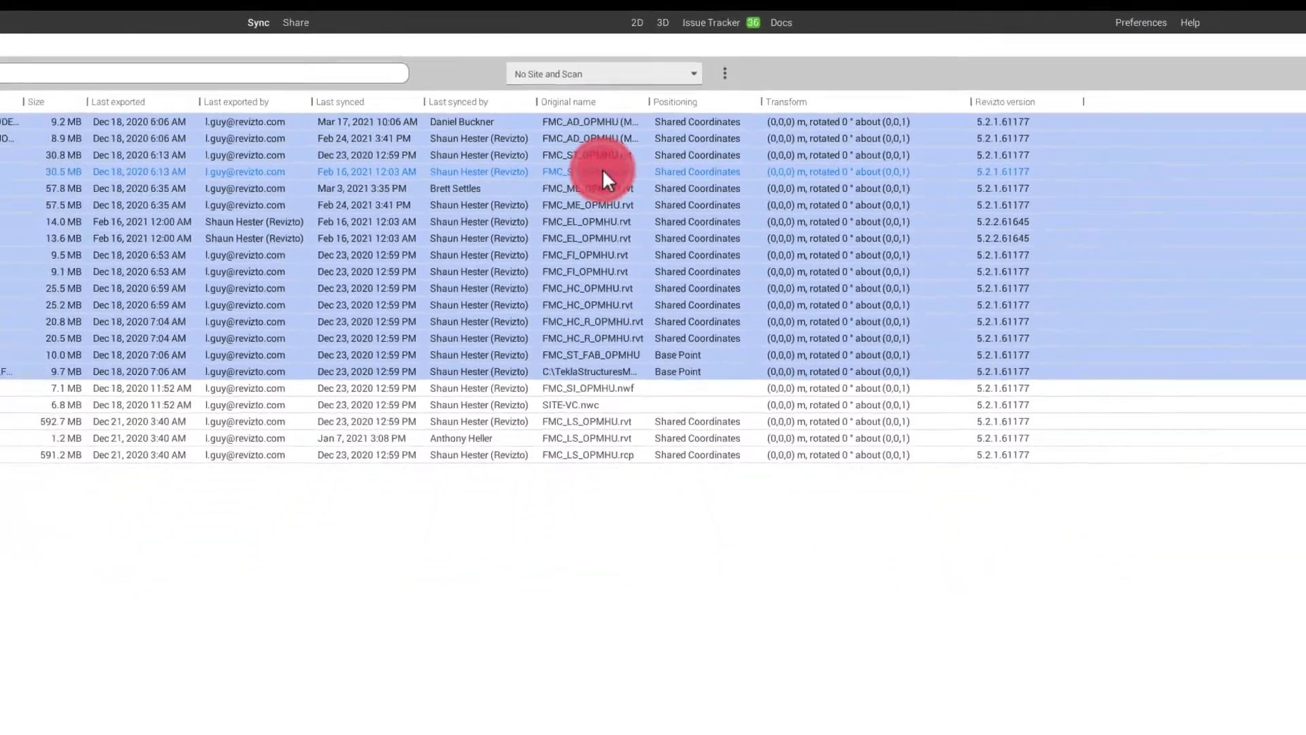
{"action": "left_click", "coordinate": [644, 711]}
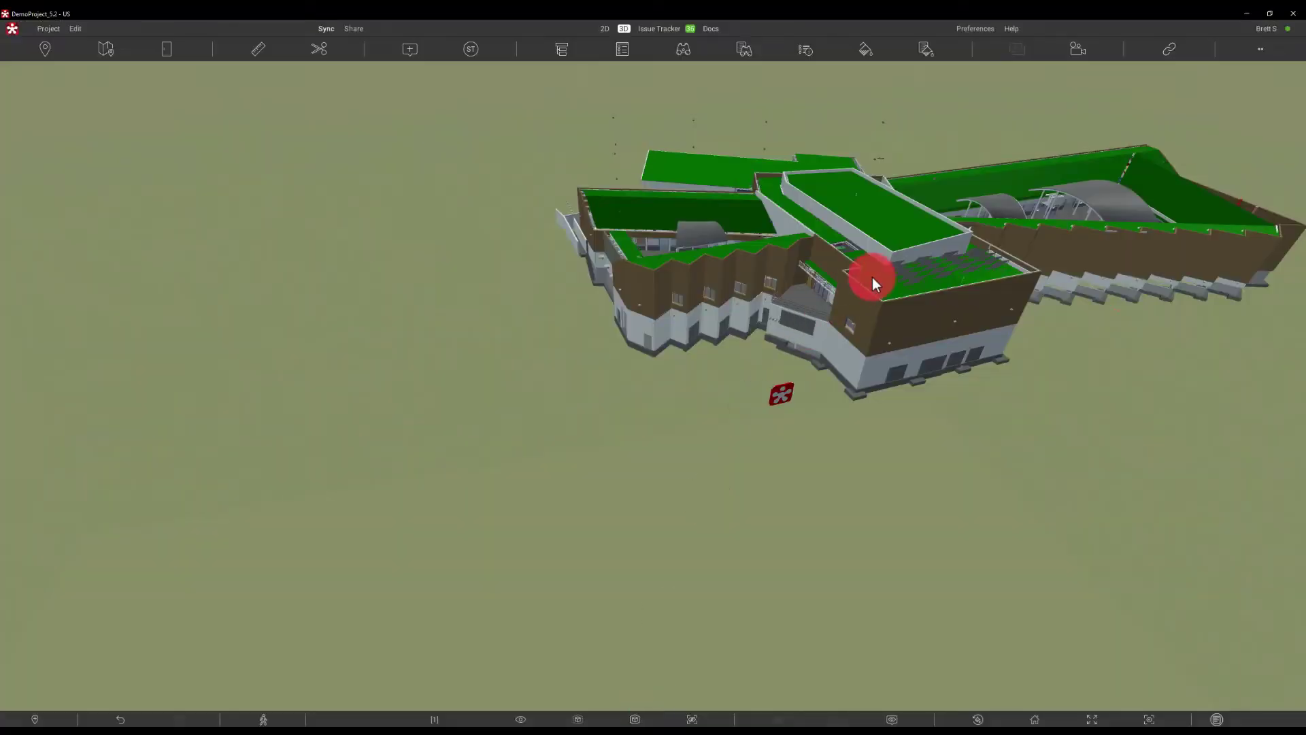
{"action": "left_click_drag", "start_coordinate": [872, 276], "coordinate": [577, 354]}
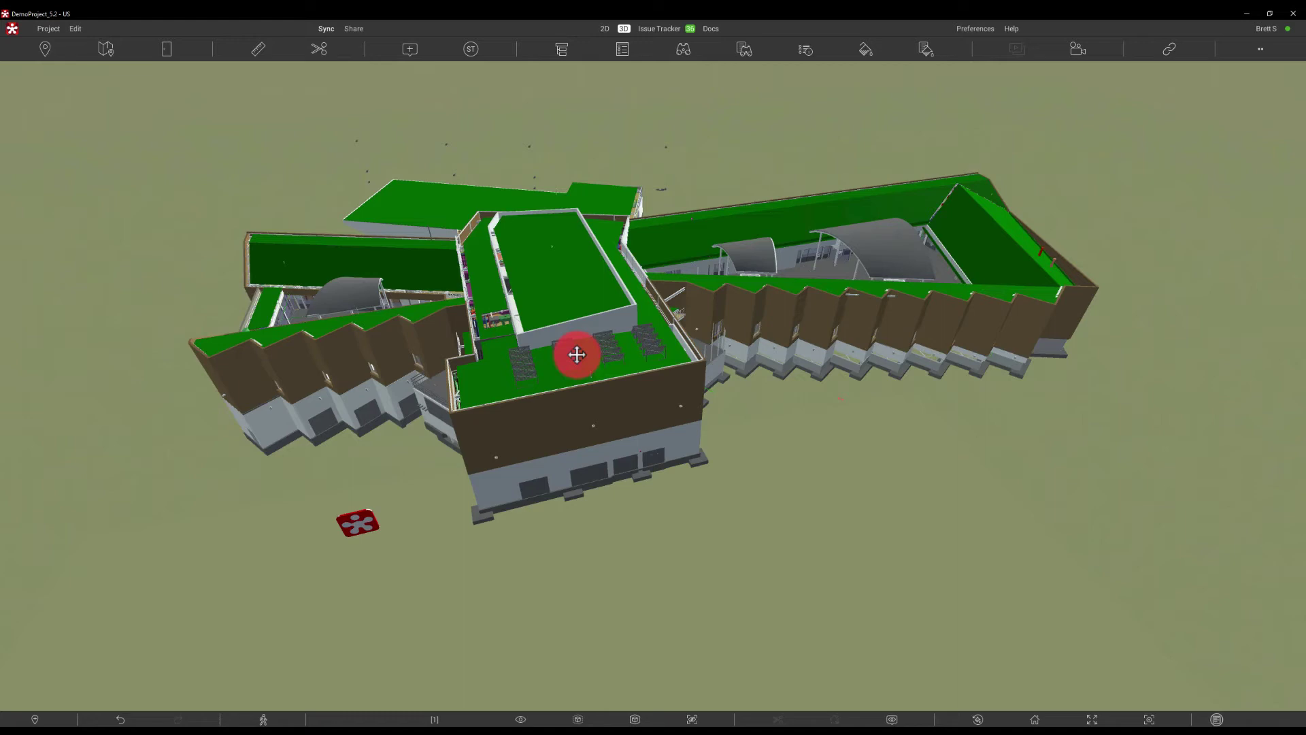
- Open the Load / Unload links list and try searching it for 'tekc', 'las' and 'site'
{"action": "left_click", "coordinate": [1162, 54]}
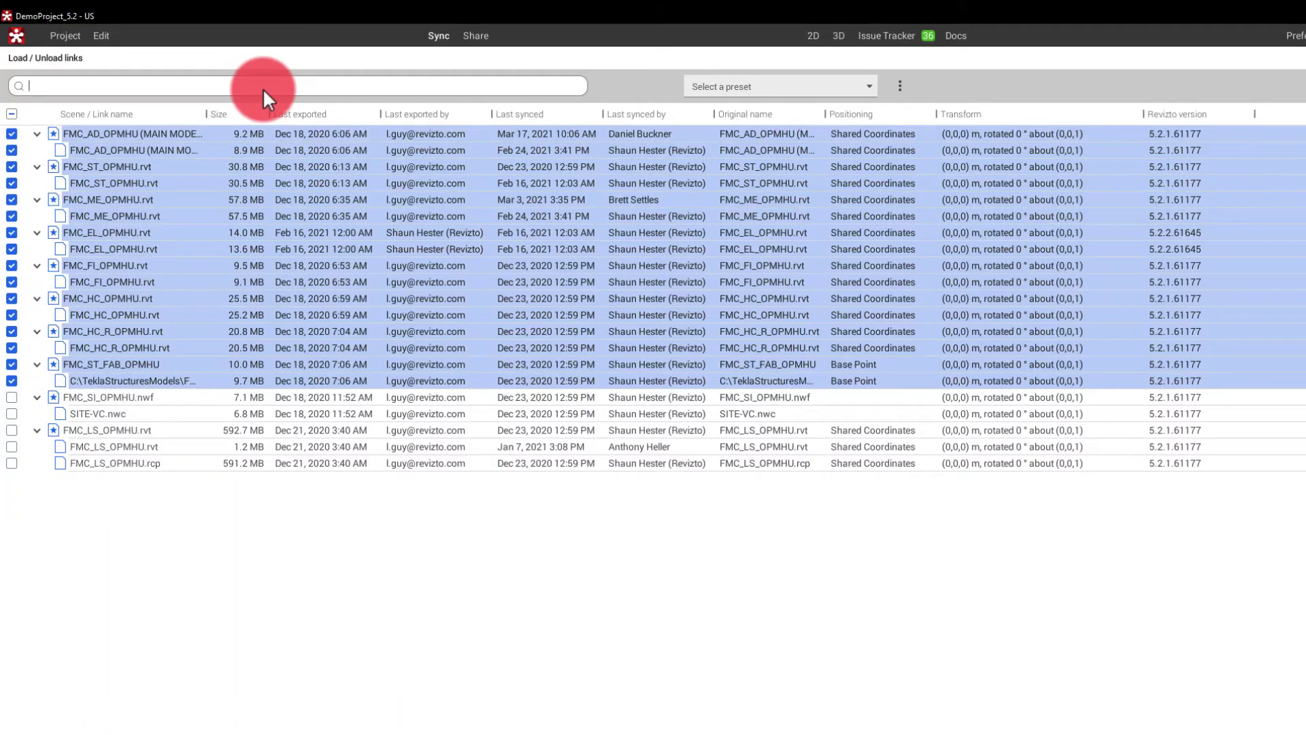
{"action": "type", "text": "tekc"}
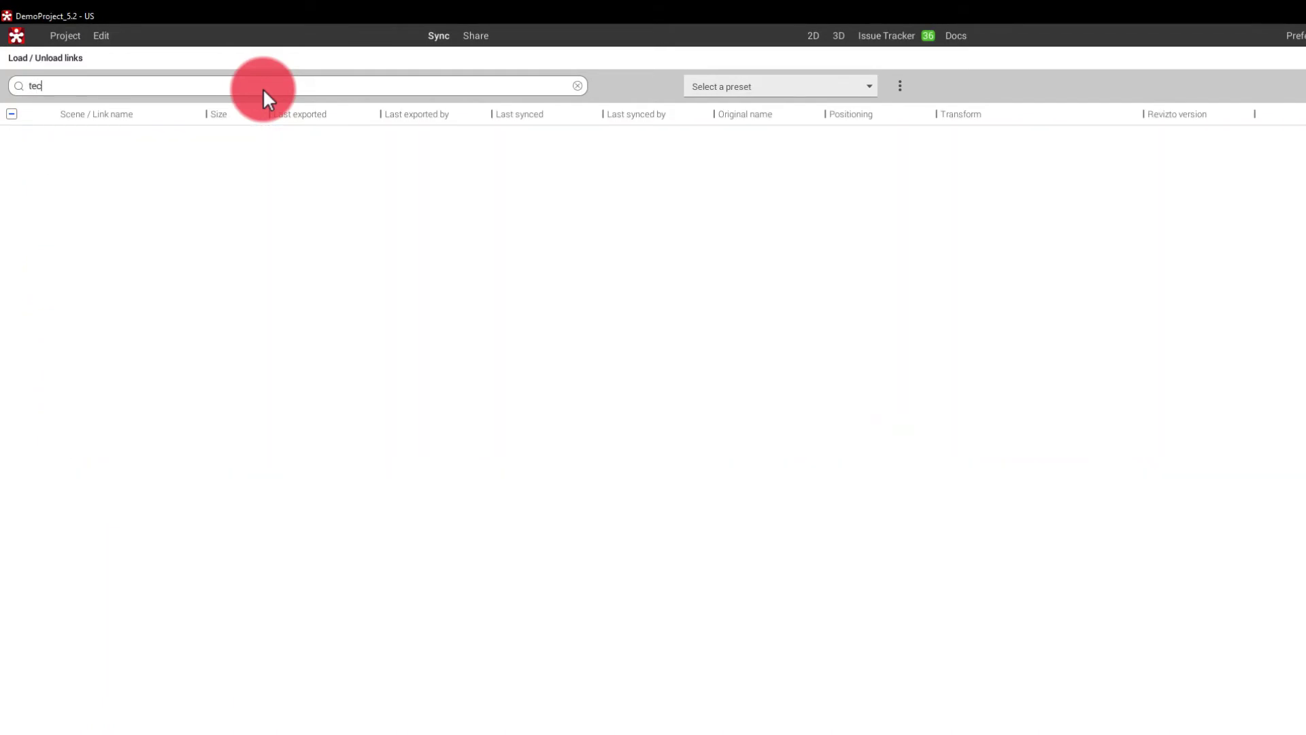
{"action": "key", "text": "BackSpace"}
{"action": "type", "text": "las"}
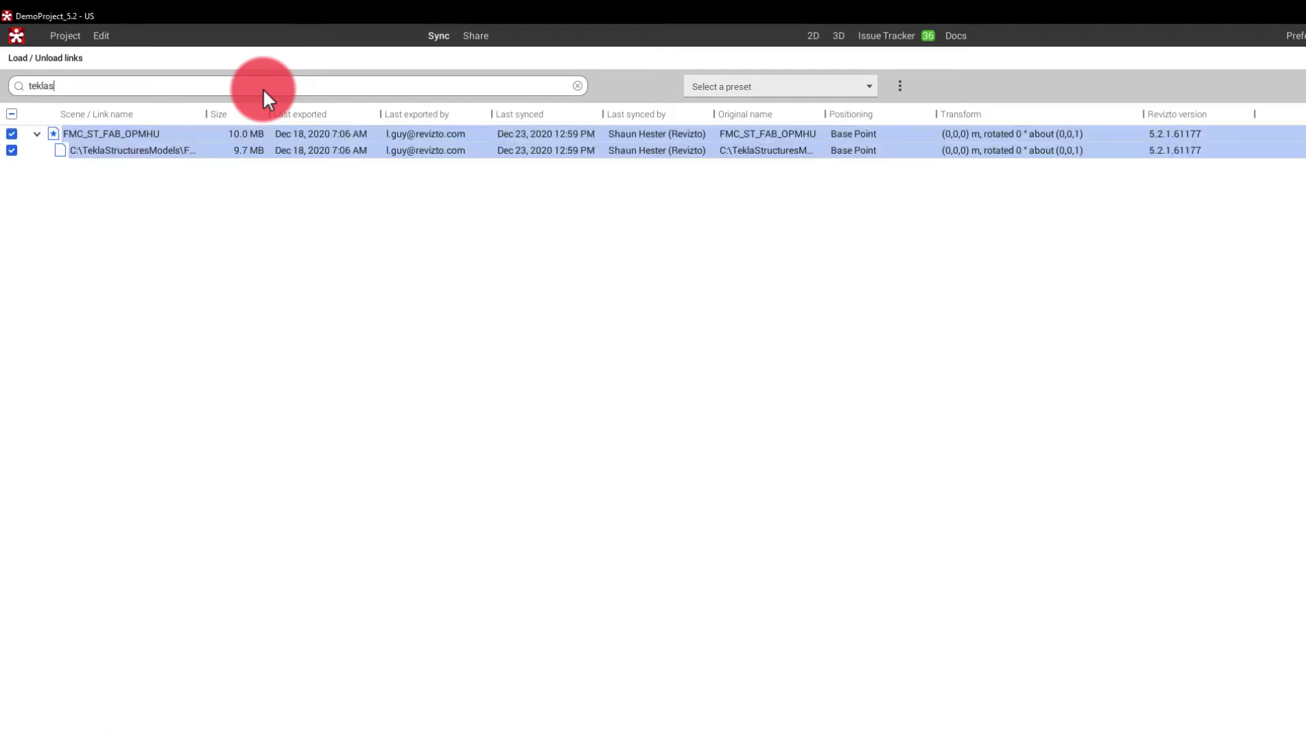
{"action": "key", "text": "BackSpace"}
{"action": "key", "text": "BackSpace"}
{"action": "key", "text": "BackSpace"}
{"action": "key", "text": "BackSpace"}
{"action": "key", "text": "BackSpace"}
{"action": "key", "text": "BackSpace"}
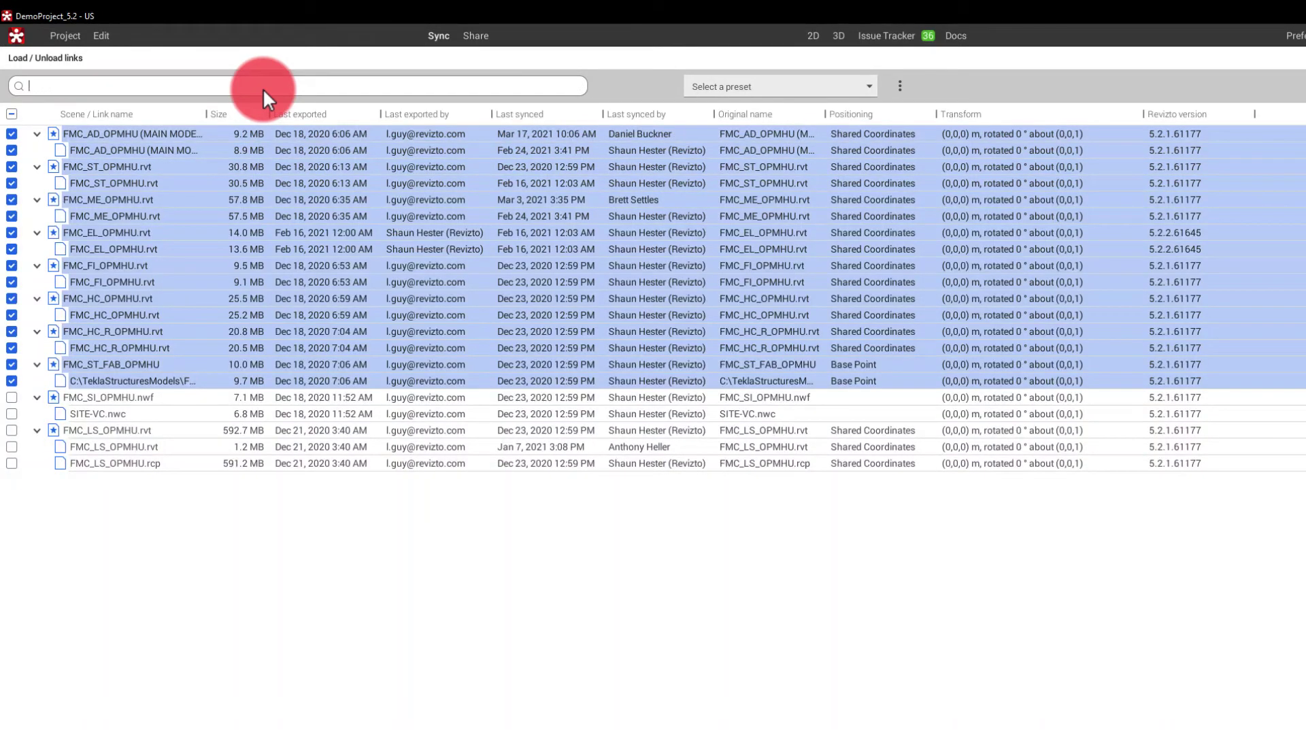
{"action": "type", "text": "site"}
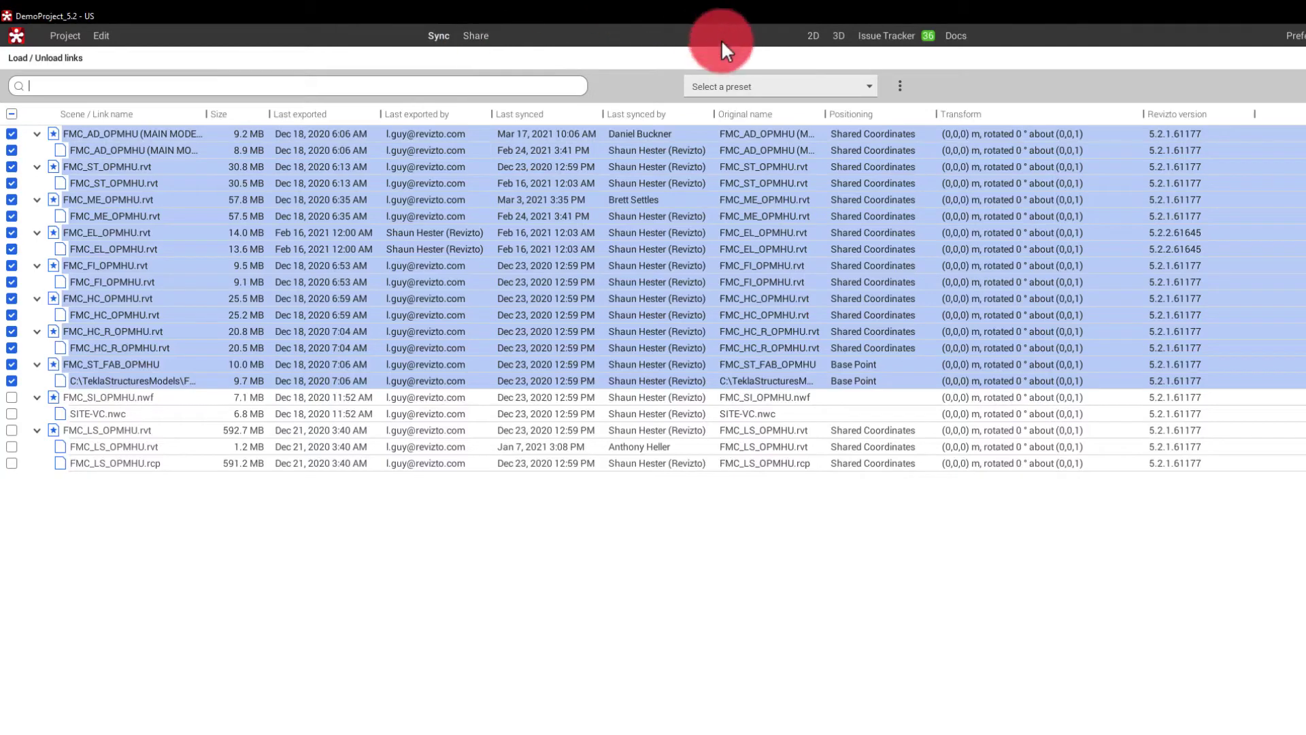
- Create a new link preset named 'Steel Only'
{"action": "left_click", "coordinate": [899, 84]}
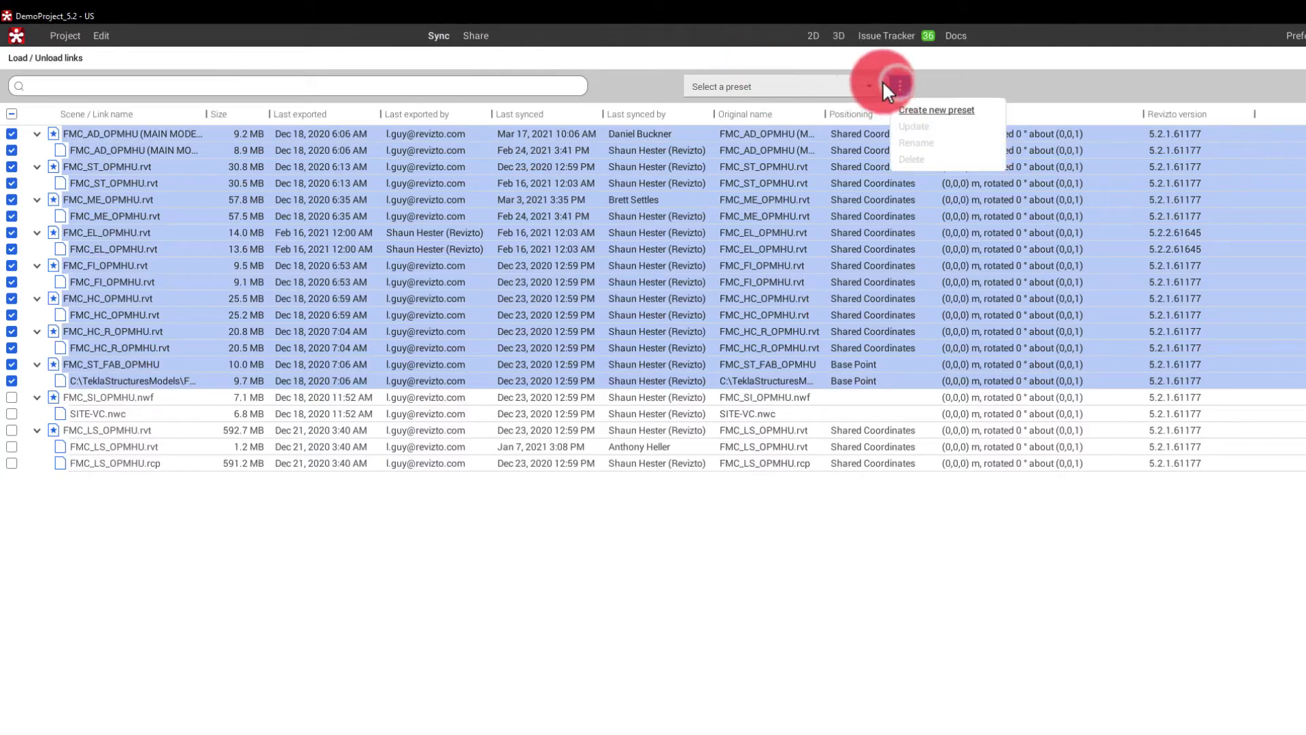
{"action": "left_click", "coordinate": [910, 110]}
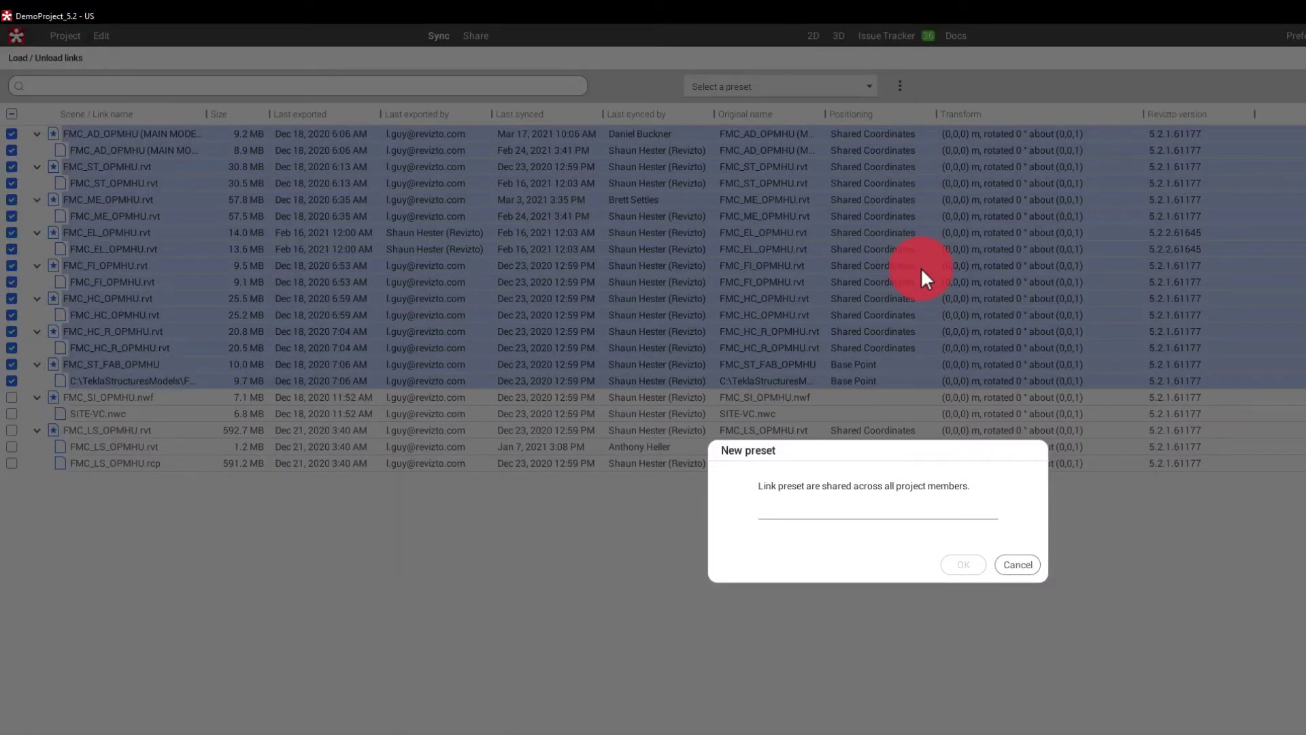
{"action": "type", "text": "Steel Only"}
{"action": "left_click", "coordinate": [961, 565]}
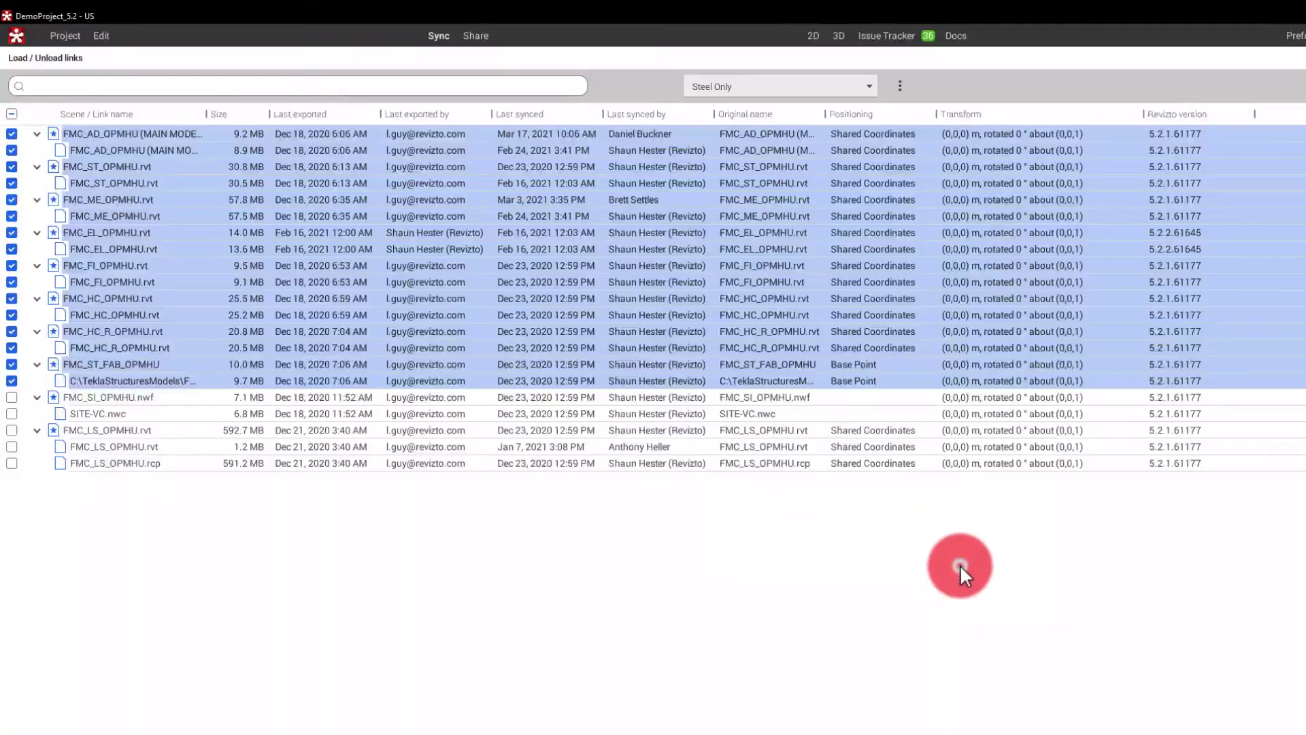
- Check only FMC_ST_FAB_OPMHU, update the Steel Only preset with it, and apply
{"action": "left_click", "coordinate": [13, 115]}
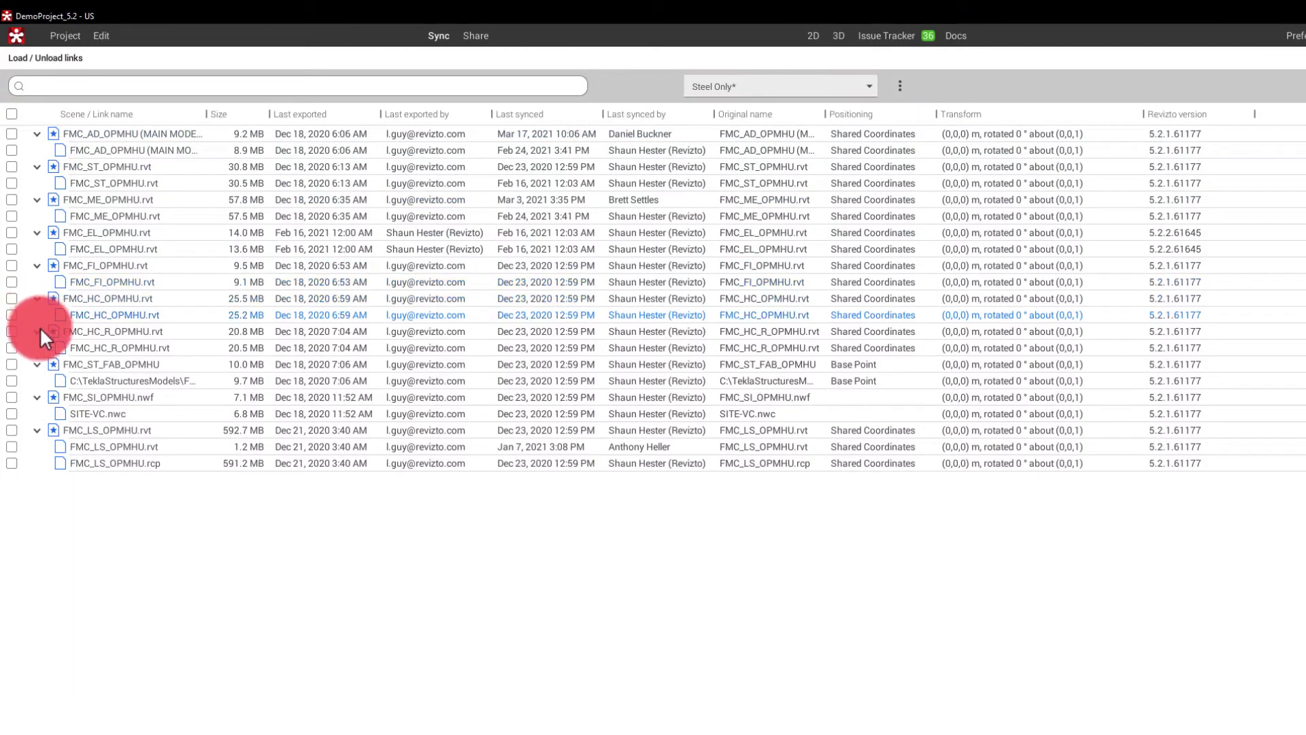
{"action": "left_click", "coordinate": [41, 364]}
{"action": "left_click", "coordinate": [11, 365]}
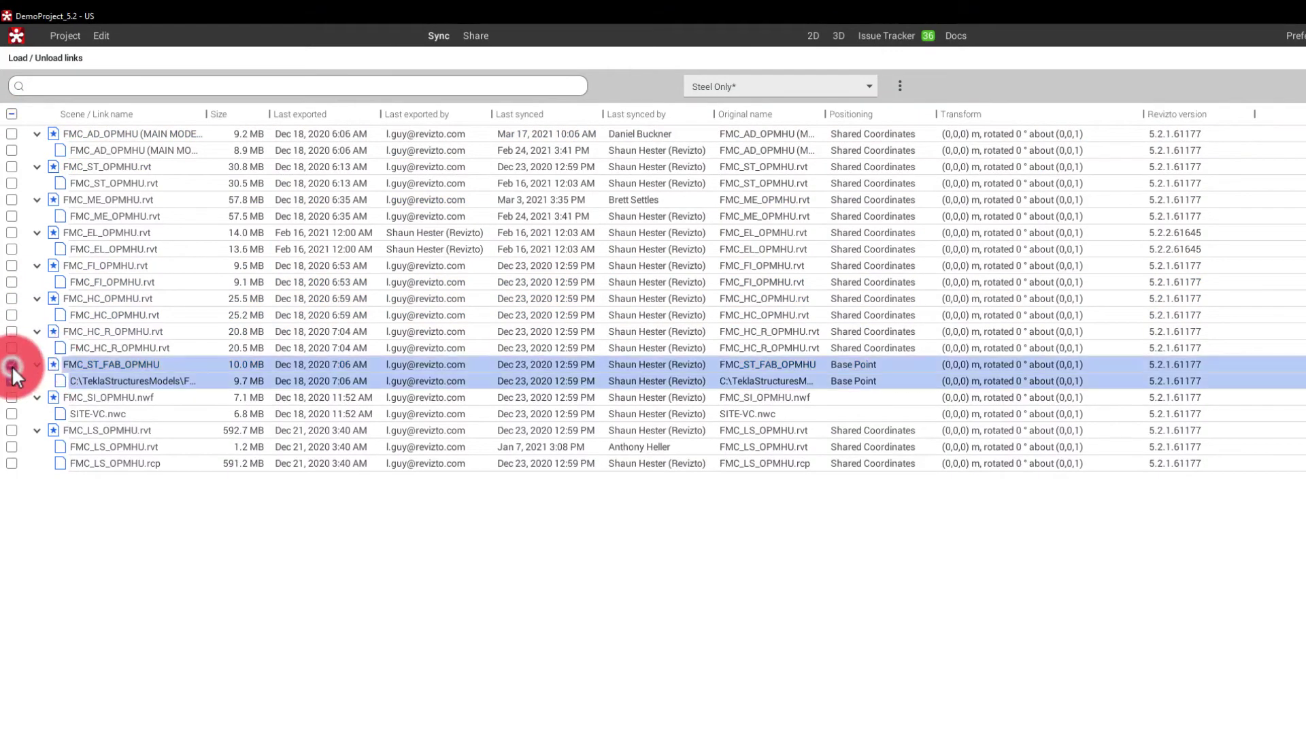
{"action": "left_click", "coordinate": [899, 85]}
{"action": "left_click", "coordinate": [915, 132]}
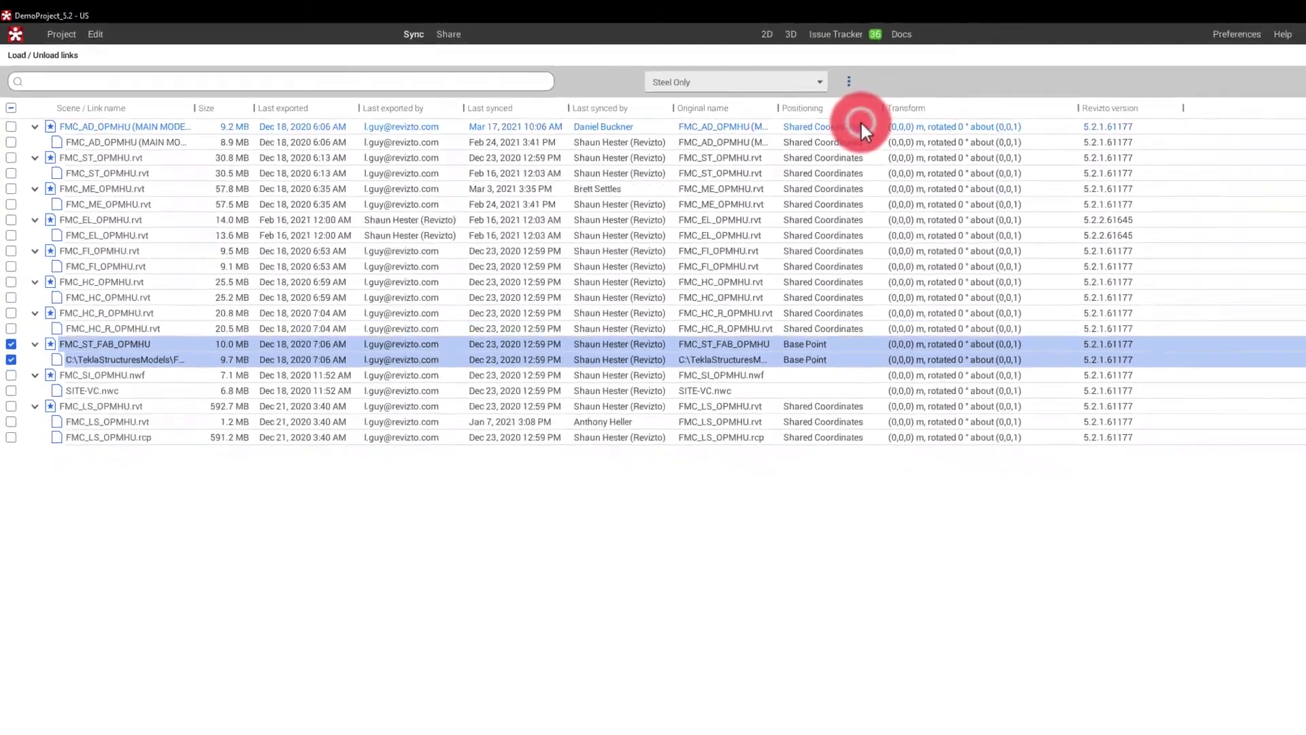
{"action": "left_click", "coordinate": [636, 715]}
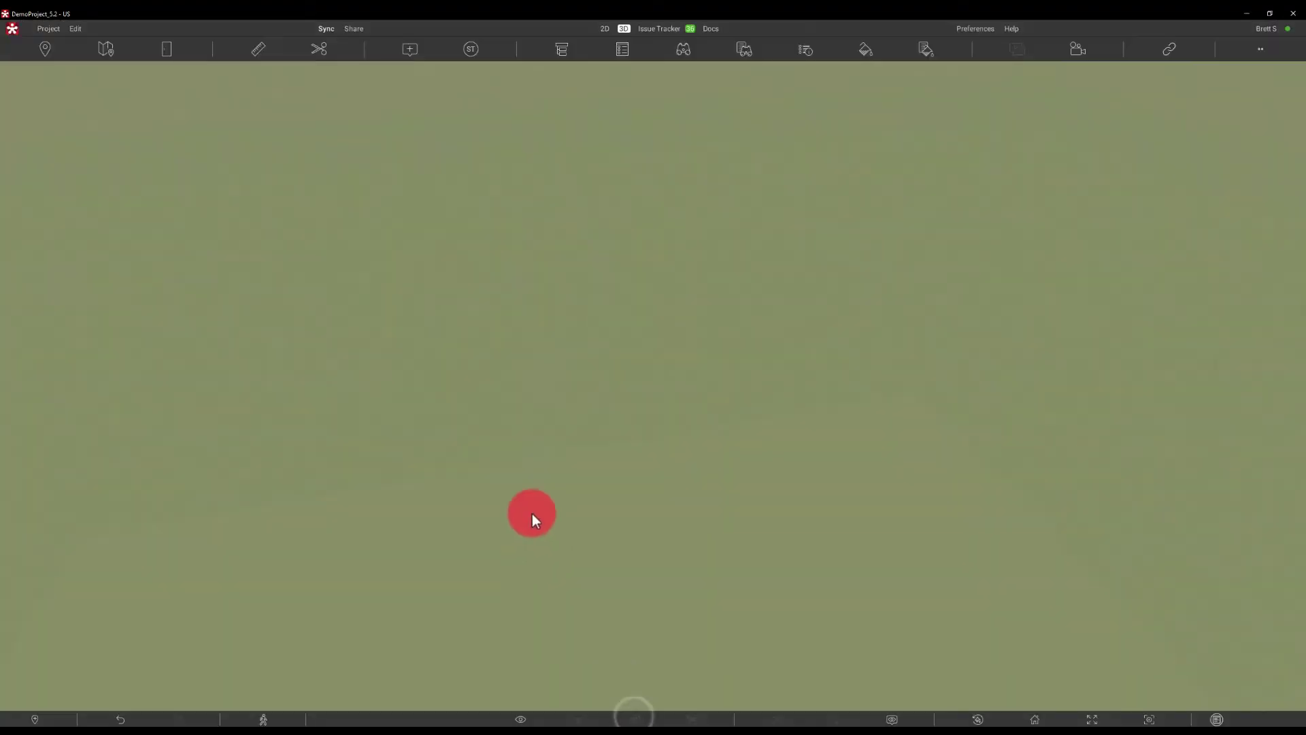
- Reopen the links list and toggle the FMC_ST_FAB_OPMHU steel links checkbox
{"action": "left_click_drag", "start_coordinate": [570, 353], "coordinate": [615, 97]}
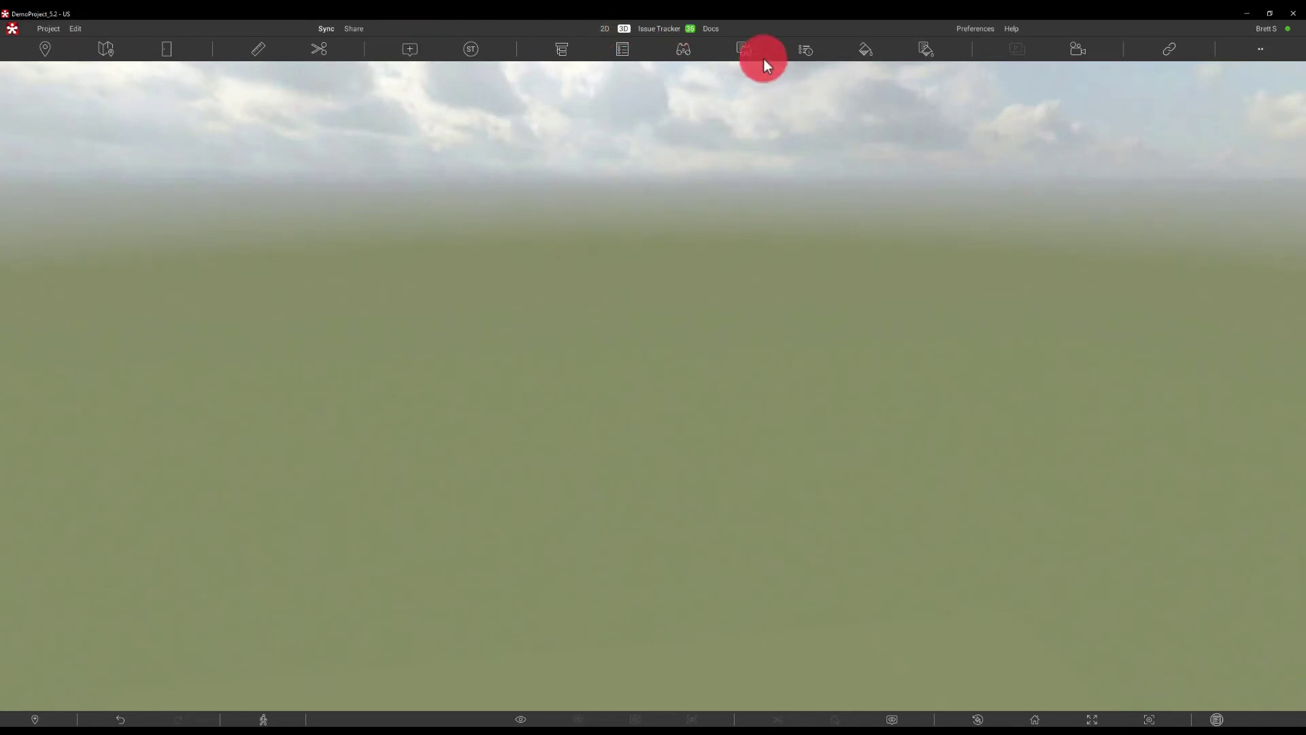
{"action": "left_click", "coordinate": [1170, 51]}
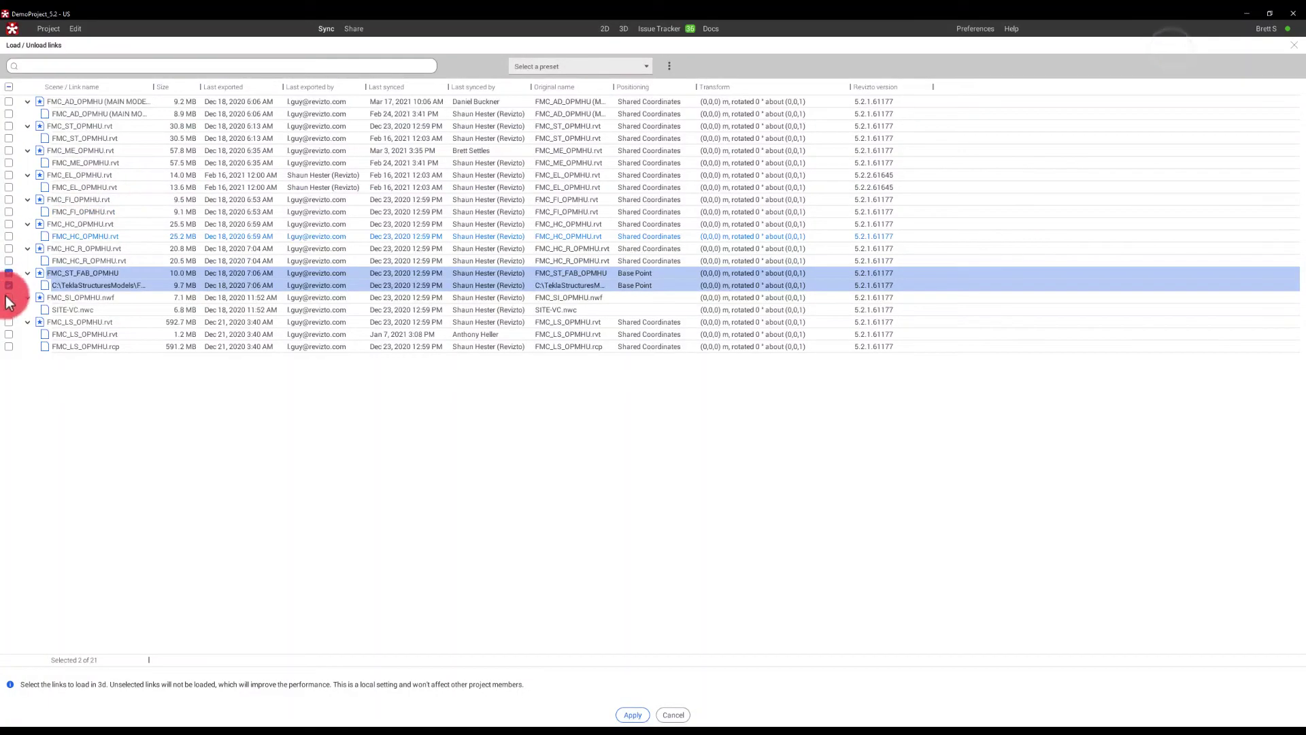
{"action": "left_click", "coordinate": [9, 273]}
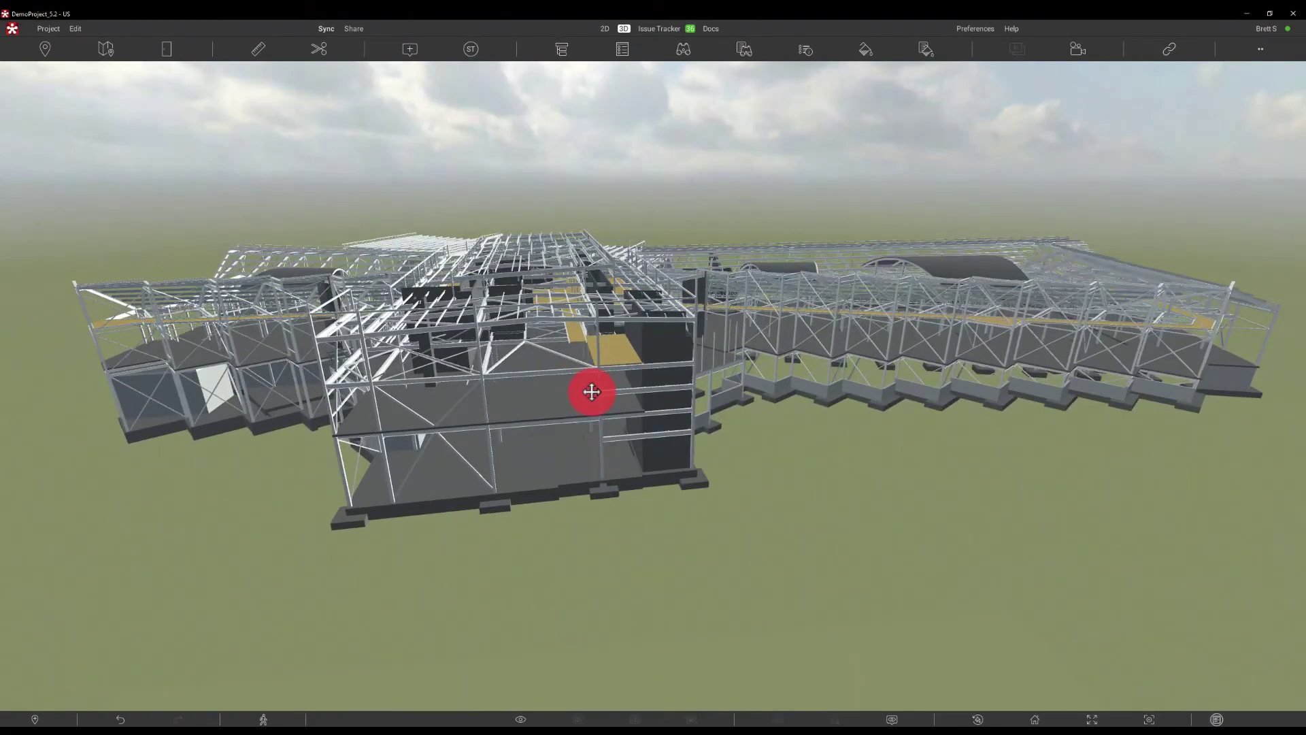
- Orbit the camera to view the steel frame model from a higher angle
{"action": "mouse_move", "coordinate": [591, 392]}
{"action": "left_mouse_down"}
{"action": "mouse_move", "coordinate": [571, 376]}
{"action": "mouse_move", "coordinate": [571, 394]}
{"action": "mouse_move", "coordinate": [635, 431]}
{"action": "left_mouse_up"}
{"action": "mouse_move", "coordinate": [537, 408]}
{"action": "left_mouse_down"}
{"action": "mouse_move", "coordinate": [609, 390]}
{"action": "mouse_move", "coordinate": [566, 379]}
{"action": "left_mouse_up"}
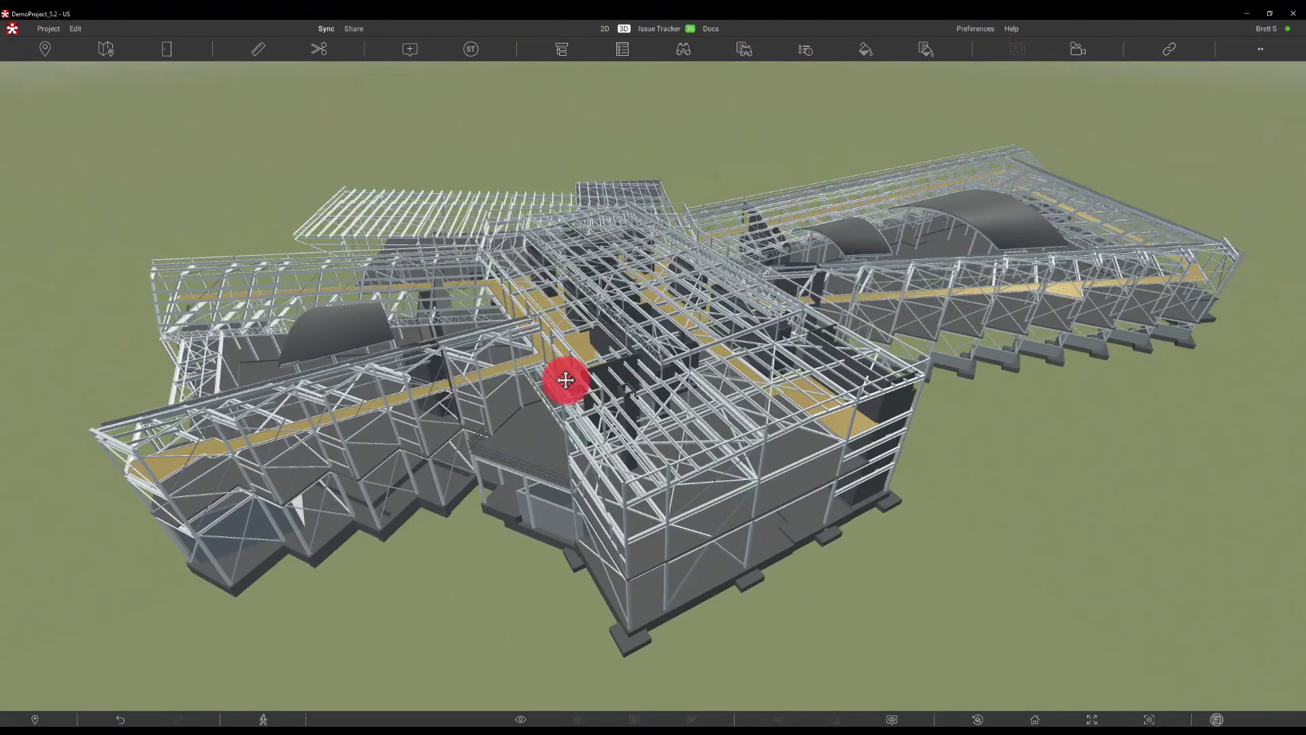